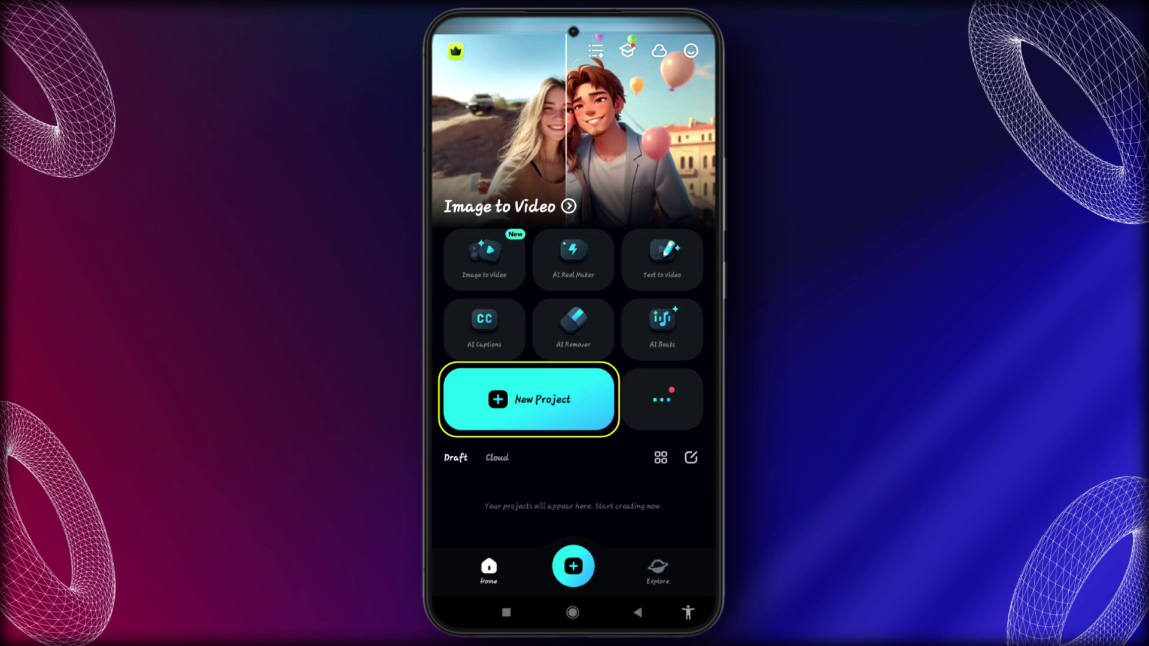
Create a new project and import the four butterfly videos onto the timeline
left_click(528, 399)
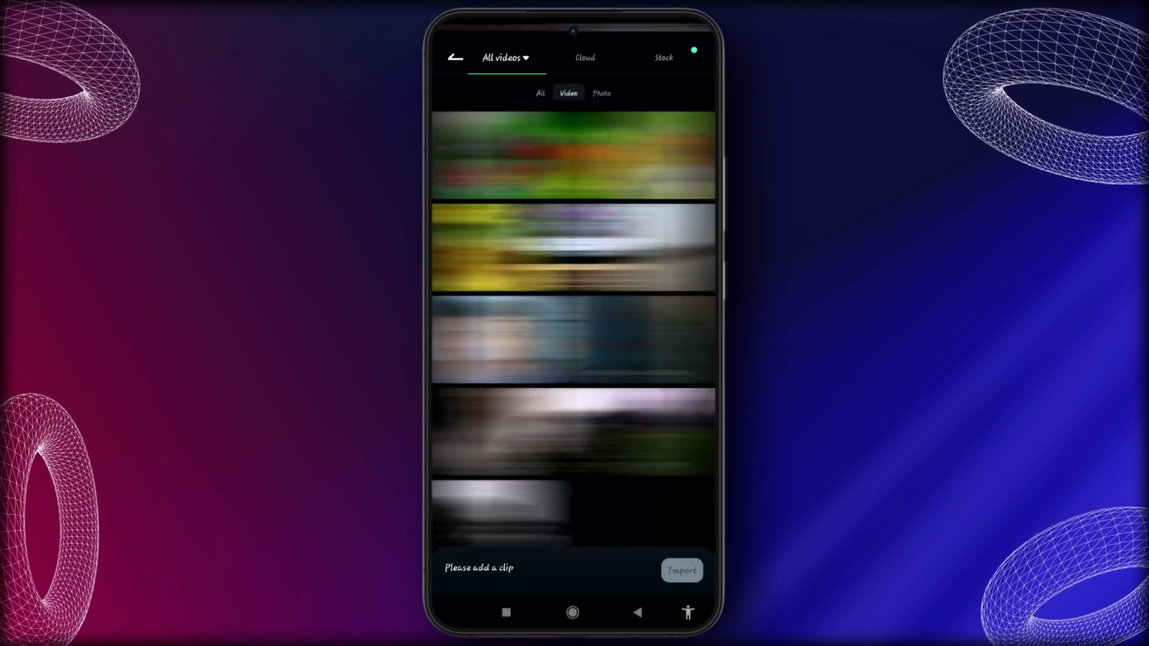
left_click(467, 155)
left_click(540, 155)
left_click(611, 155)
left_click(682, 155)
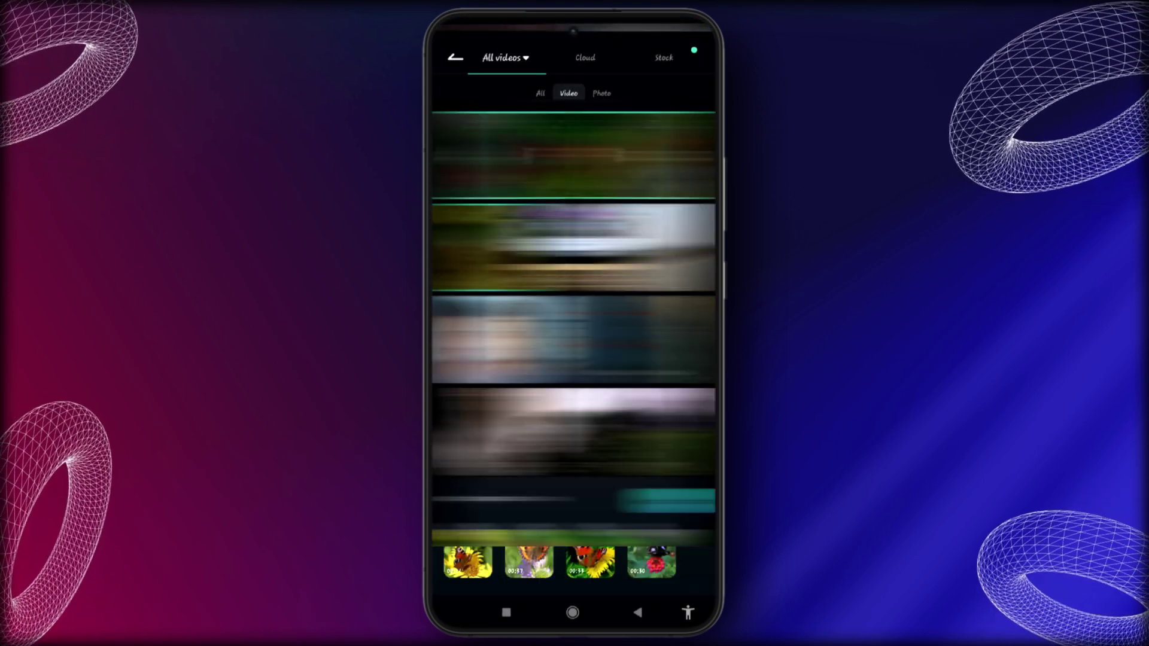
left_click(666, 501)
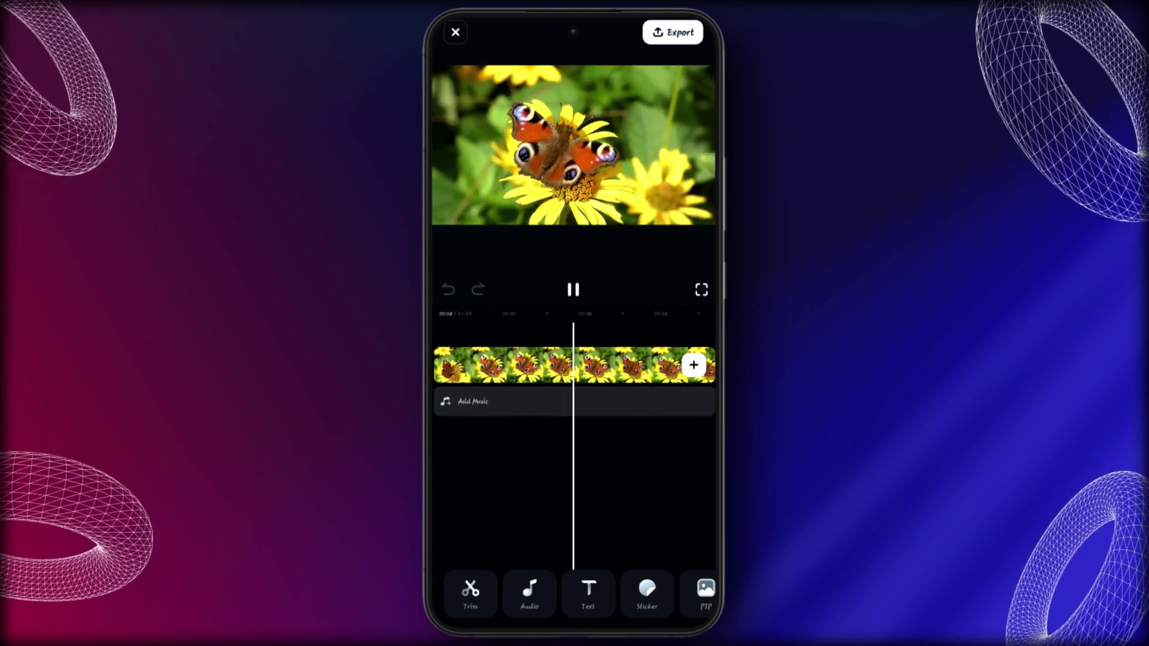
Split the first butterfly clip at about 00:03 and 00:06 and select the middle piece
left_click(575, 364)
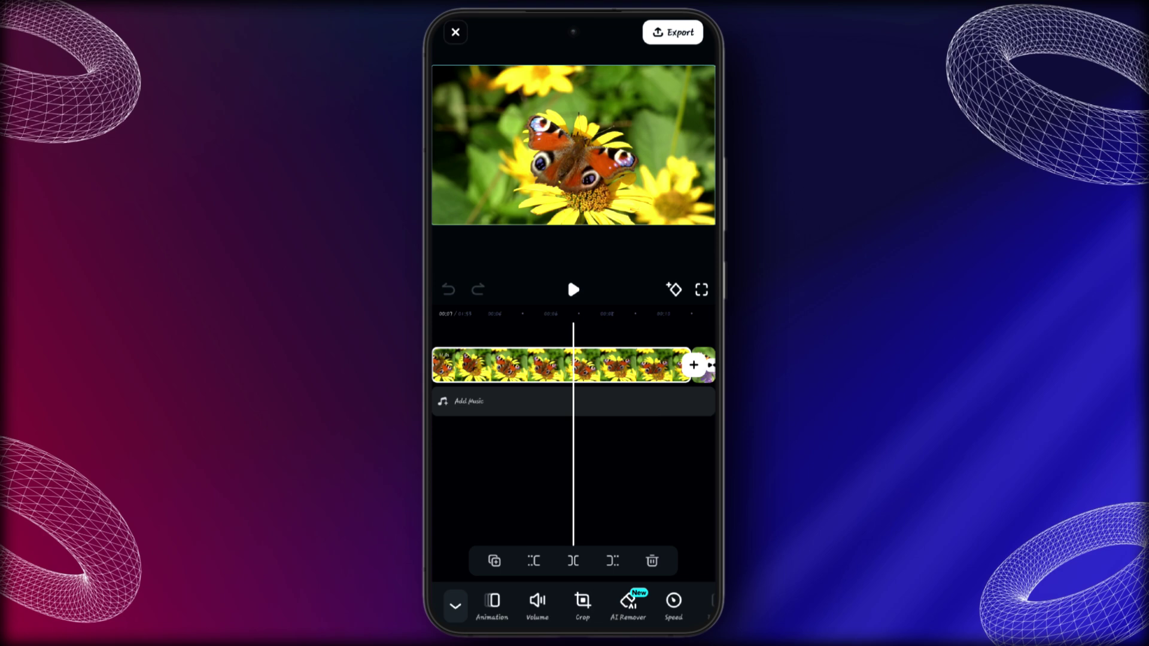
scroll(575, 364, "left", 6)
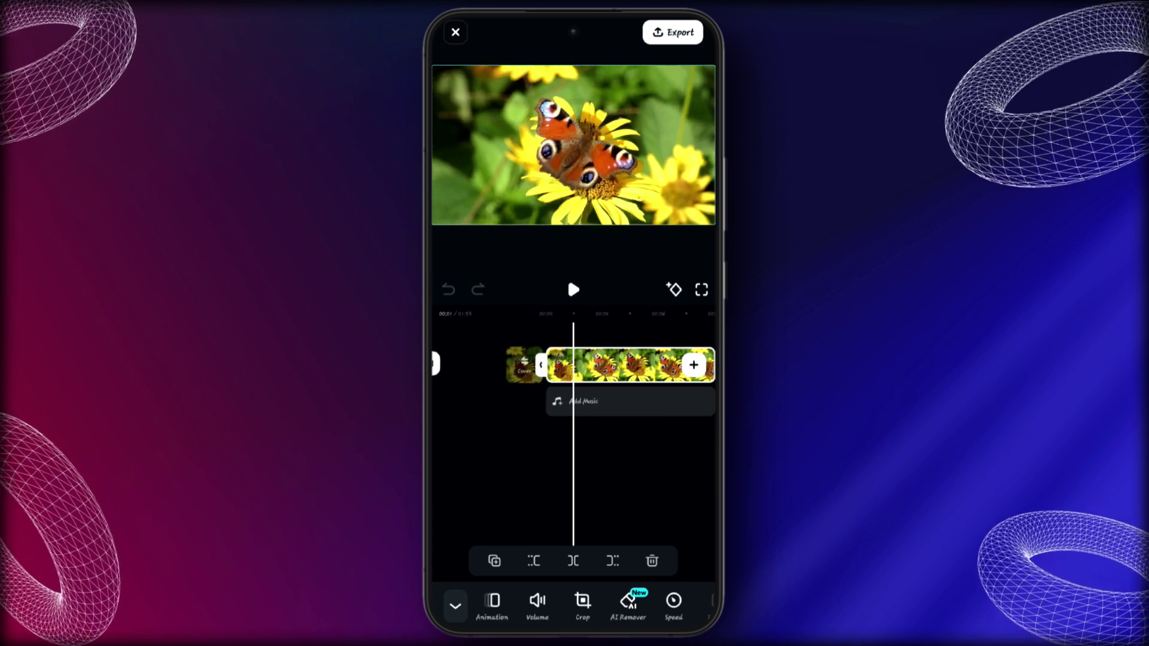
scroll(575, 365, "right", 2)
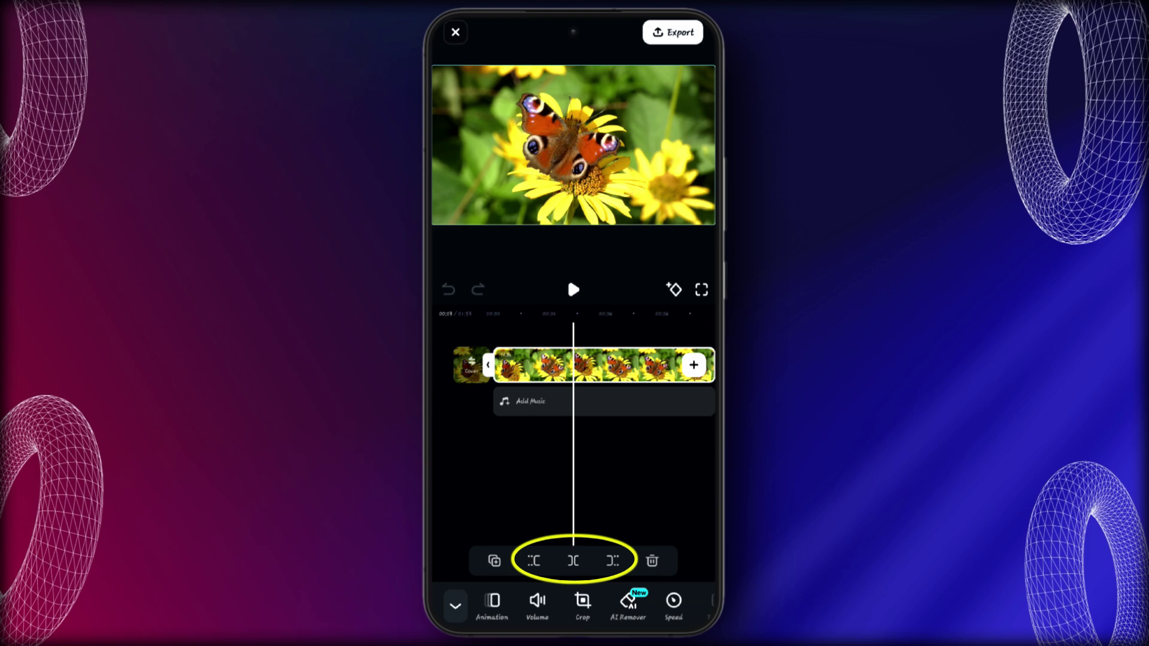
left_click(573, 561)
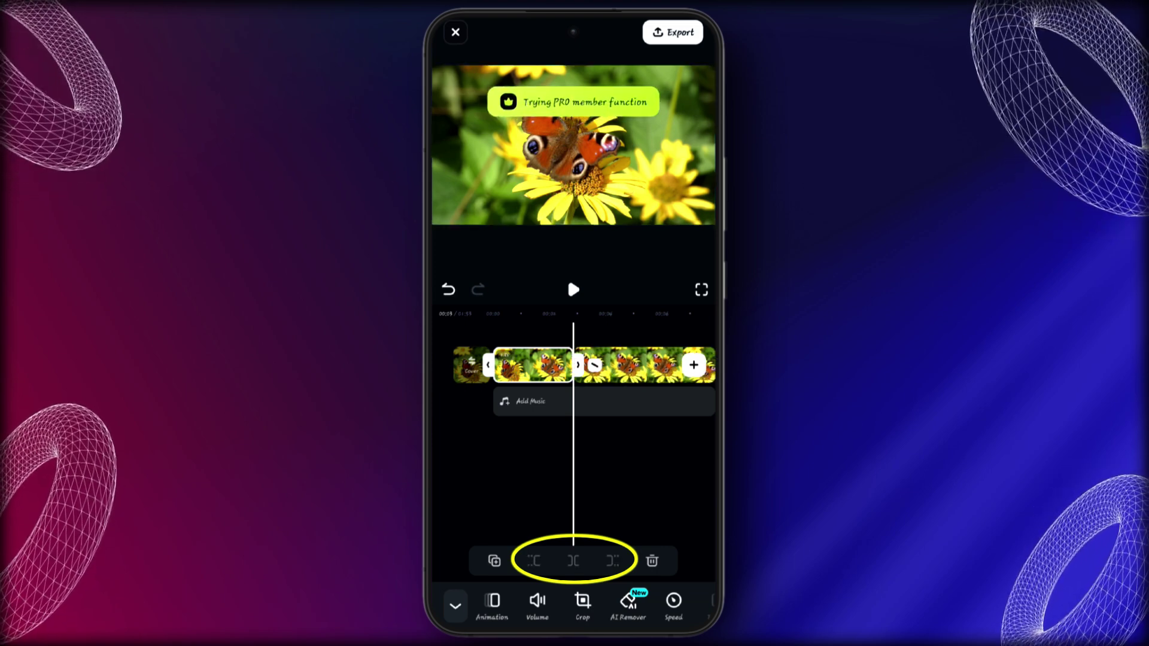
scroll(574, 364, "right", 2)
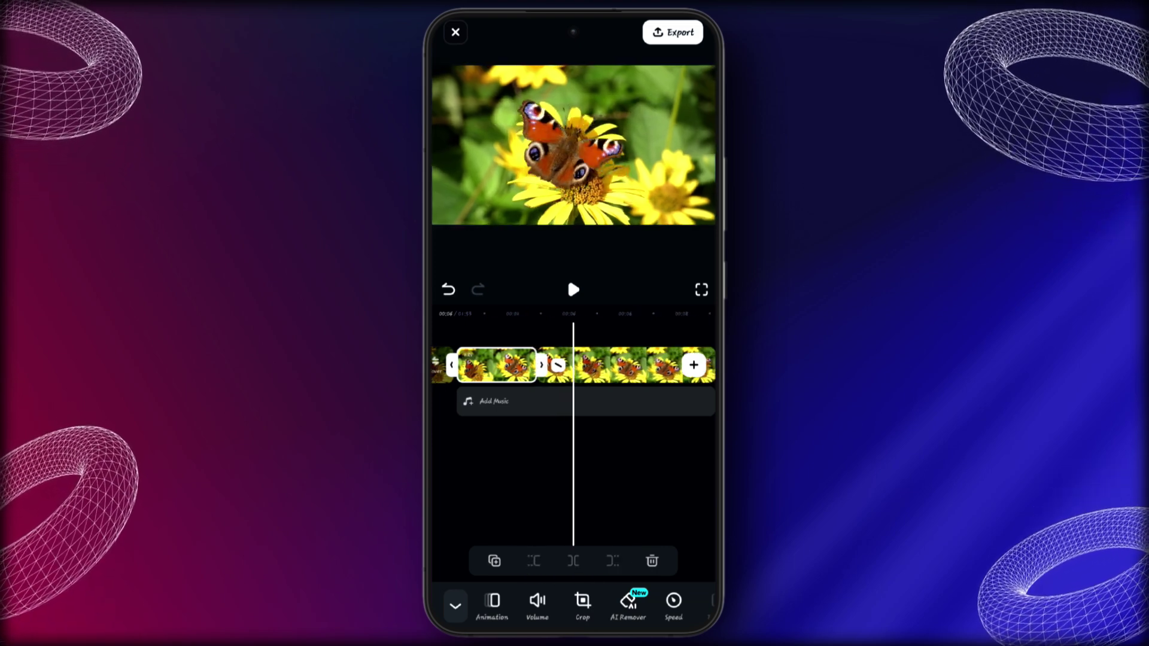
scroll(575, 366, "right", 1)
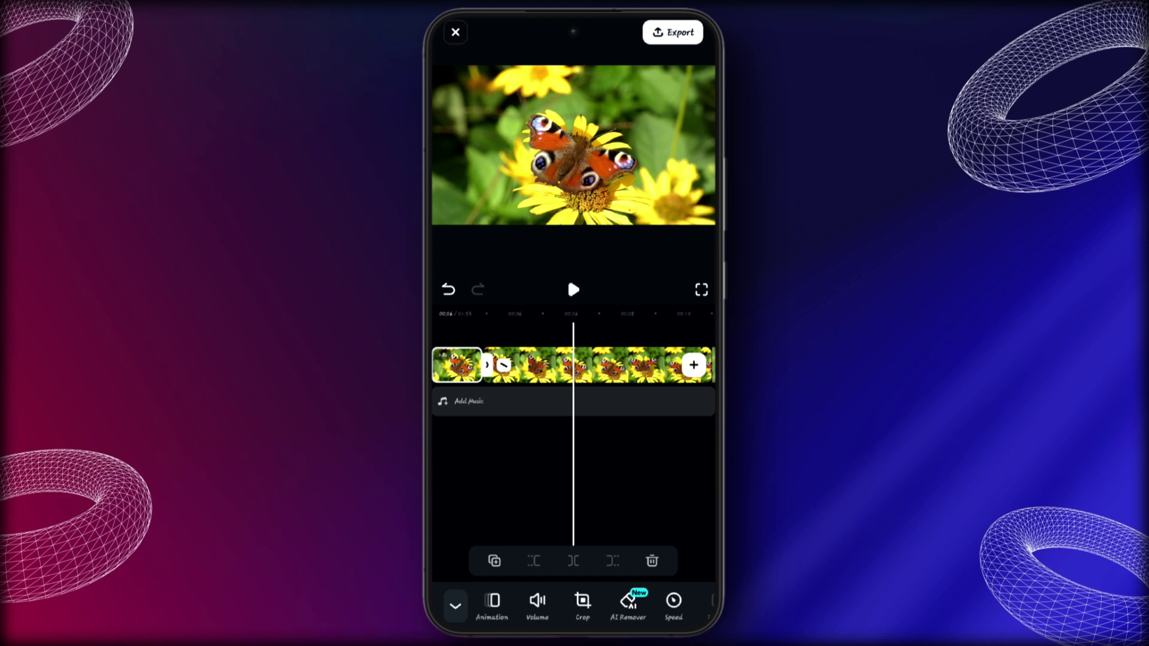
left_click(573, 560)
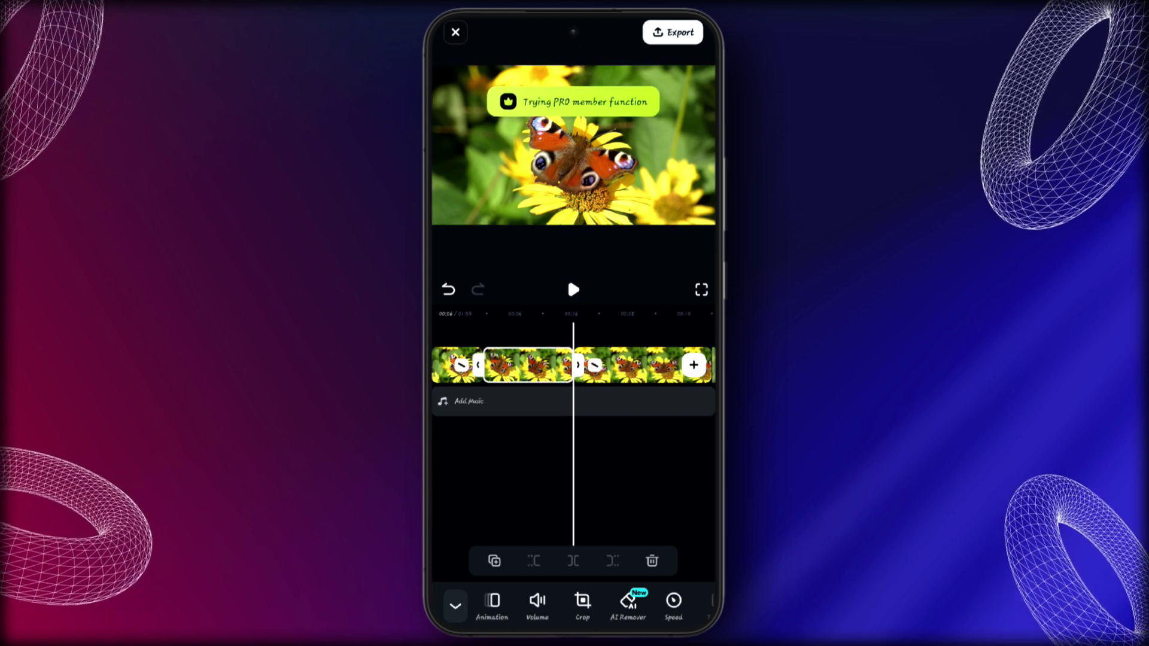
left_click(531, 365)
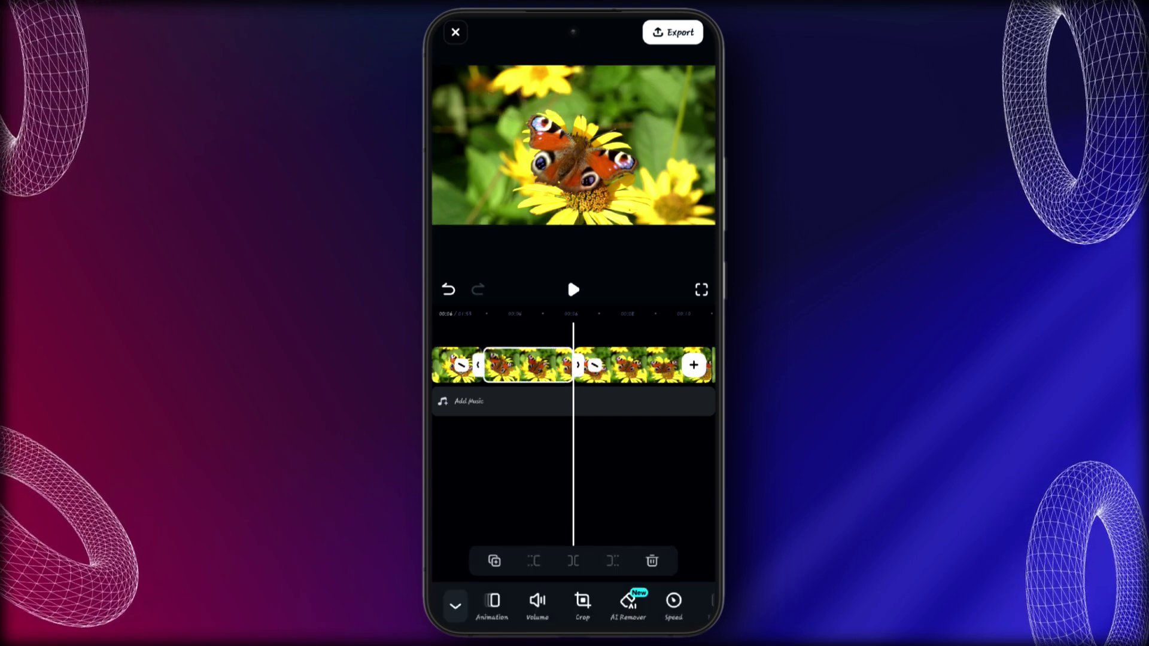
scroll(575, 365, "left", 2)
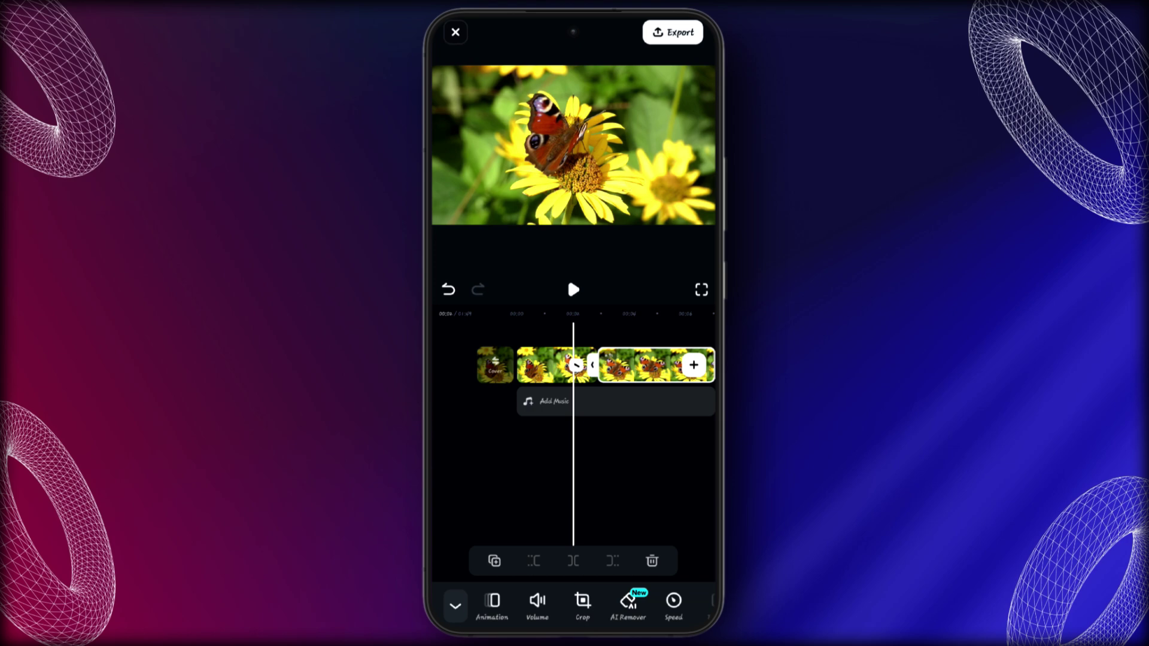
Preview briefly, then undo both splits so the clip is whole again
left_click(573, 289)
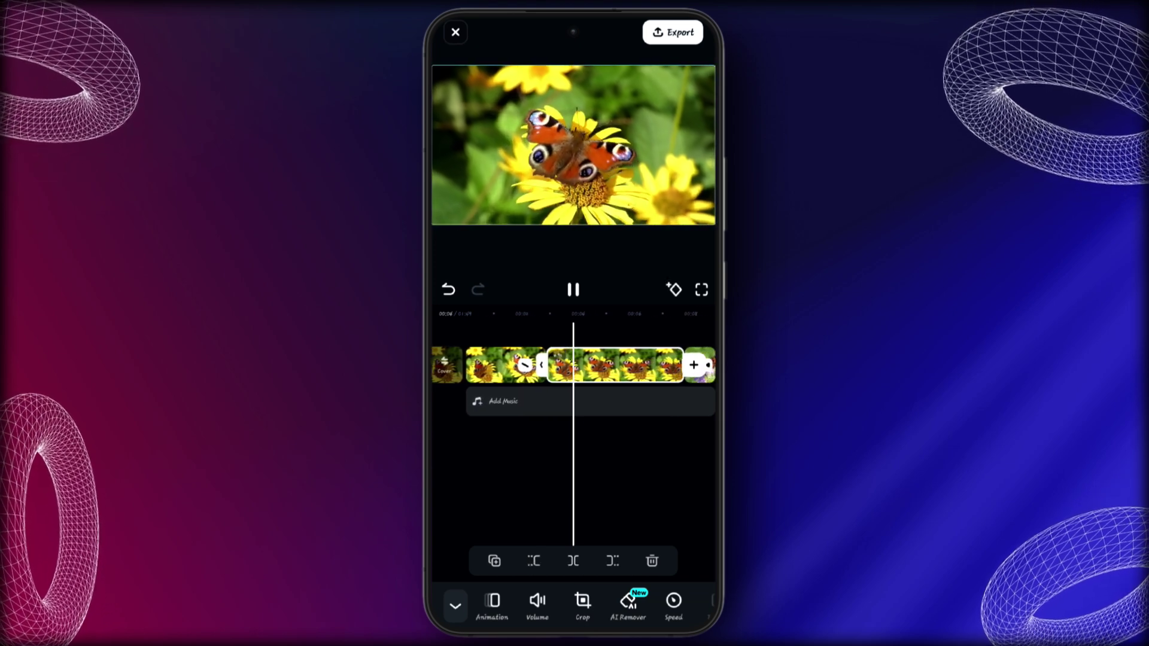
left_click(574, 289)
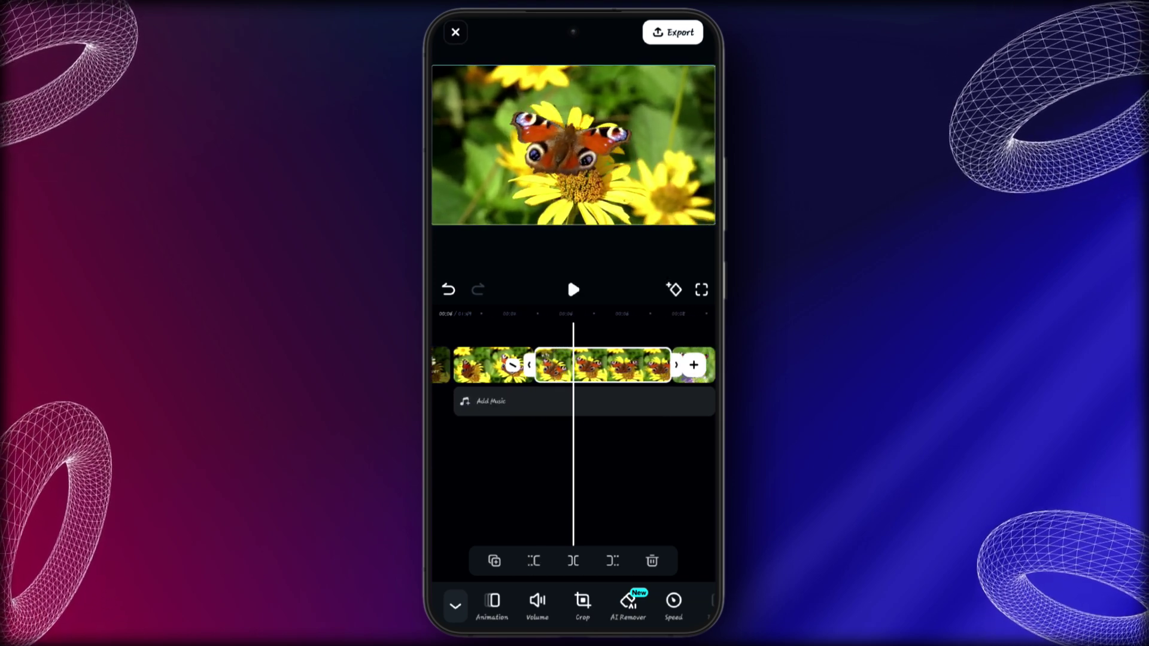
scroll(575, 364, "left", 3)
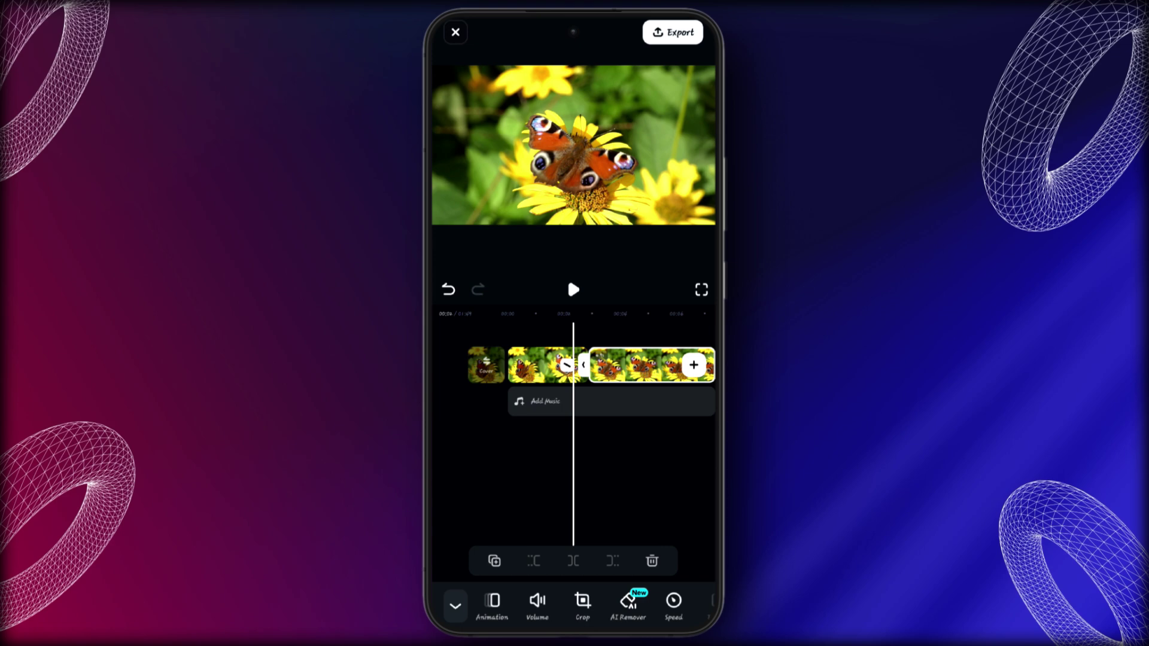
left_click(447, 290)
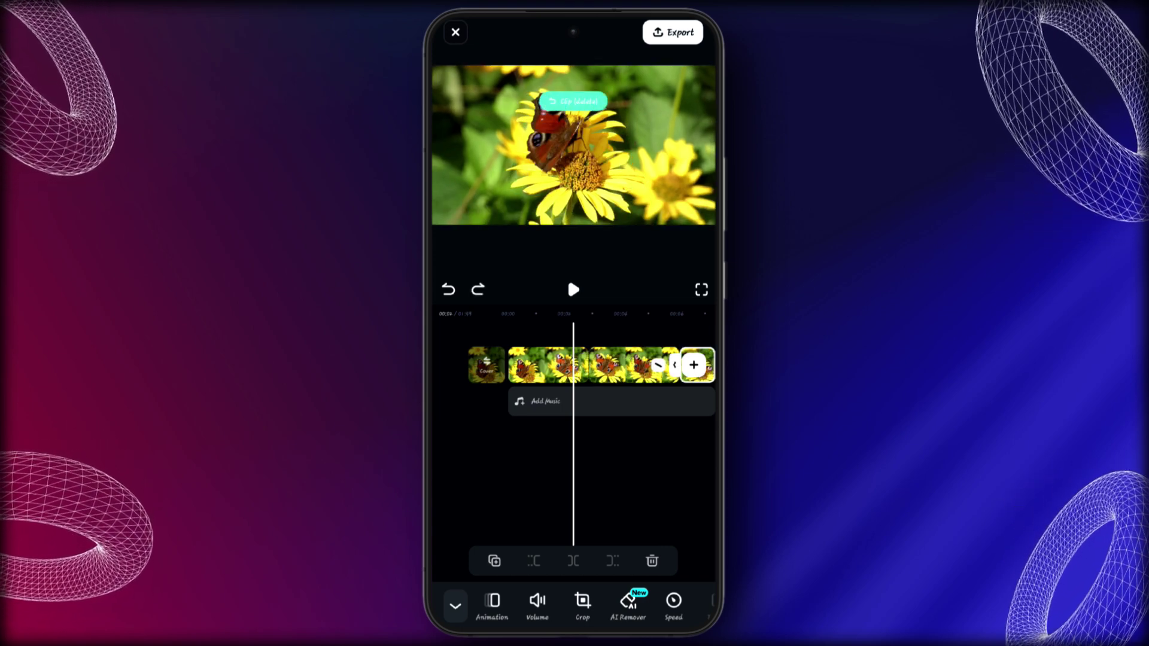
left_click(449, 289)
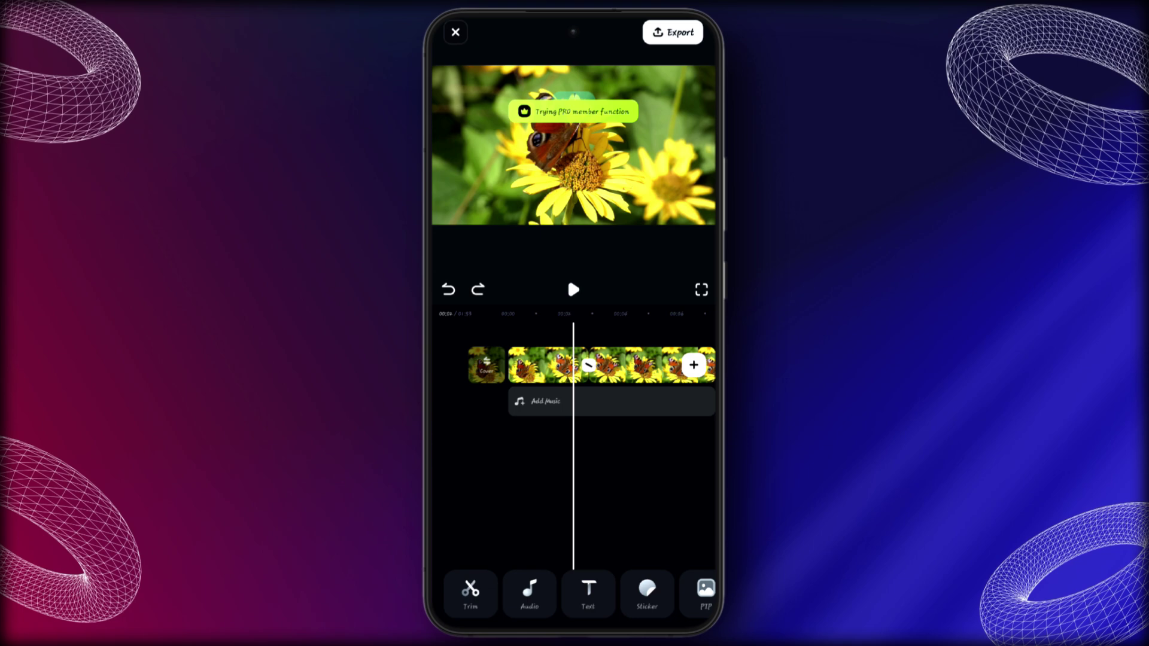
Review playback and bring up the Speed settings for the first butterfly clip
left_click(573, 289)
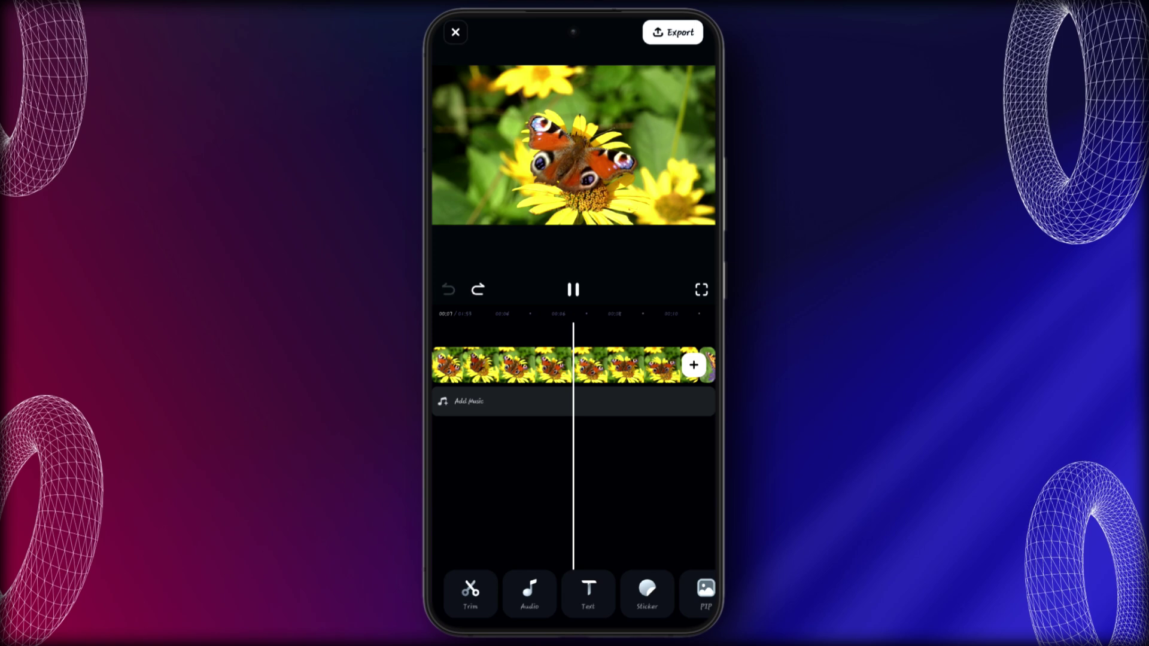
left_click(573, 289)
left_click(538, 364)
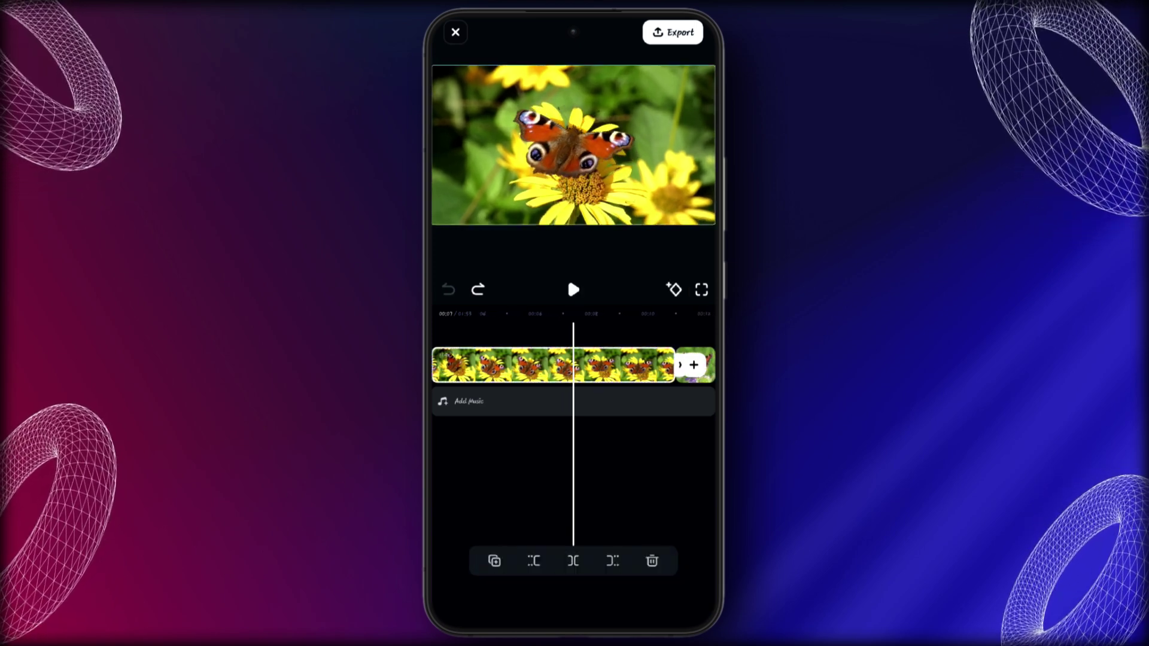
left_click(577, 604)
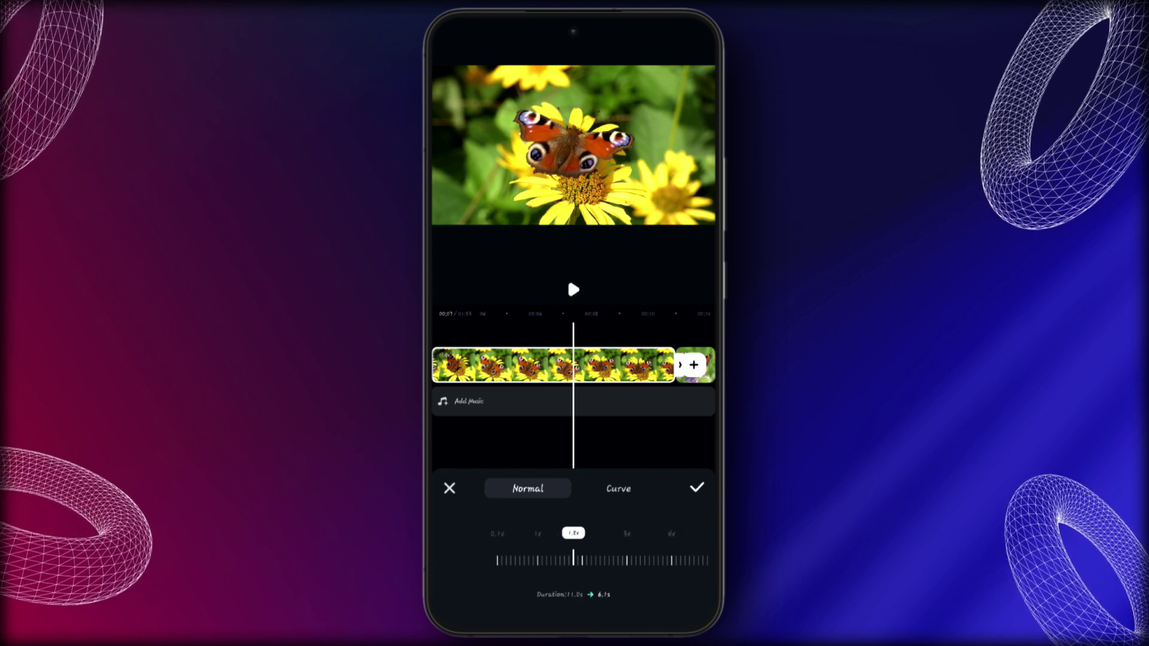
Set the clip to 1.5x speed, shortening it to about 7.3 seconds, and confirm
left_click_drag(587, 560, 573, 561)
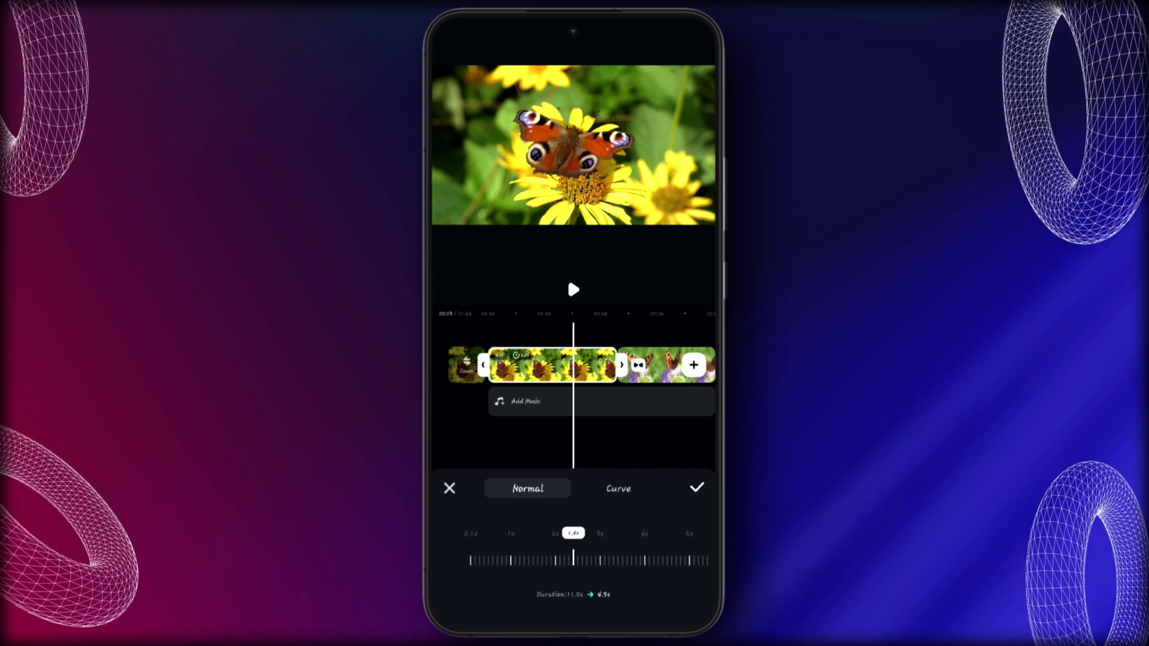
left_click(573, 289)
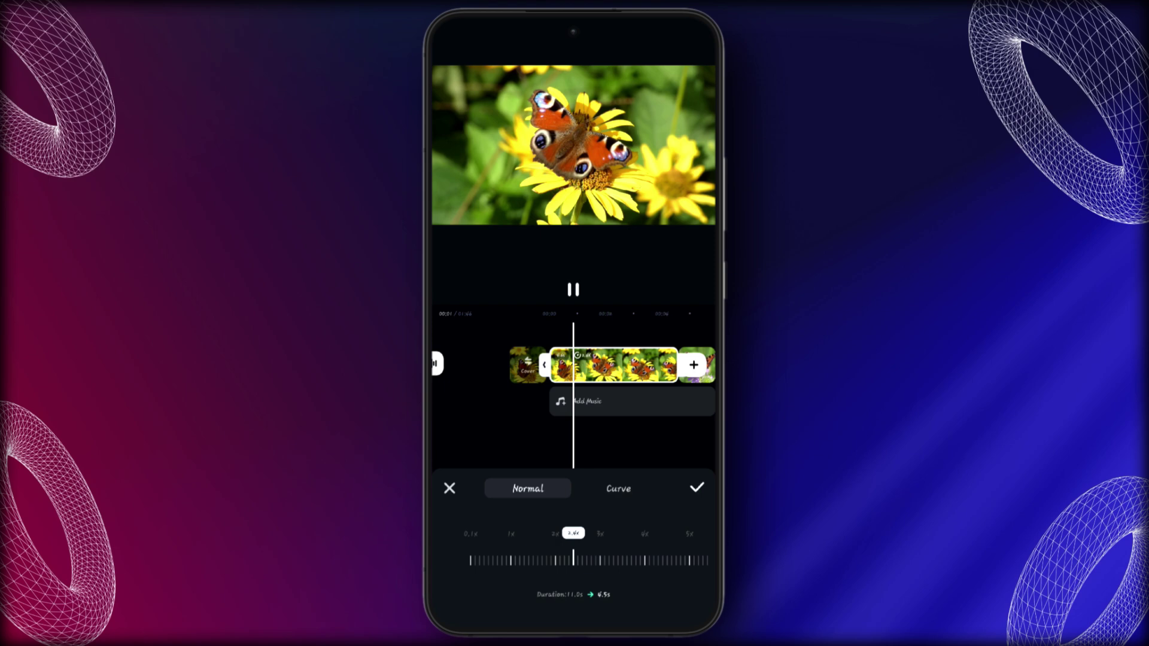
left_click(573, 290)
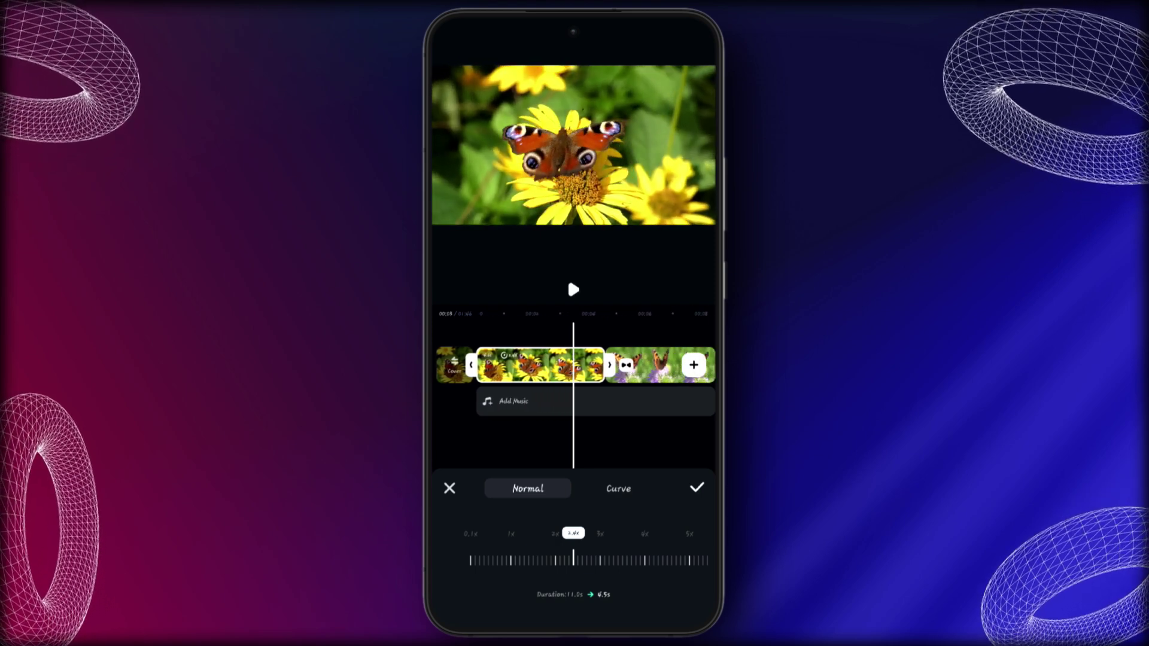
left_click_drag(573, 560, 581, 561)
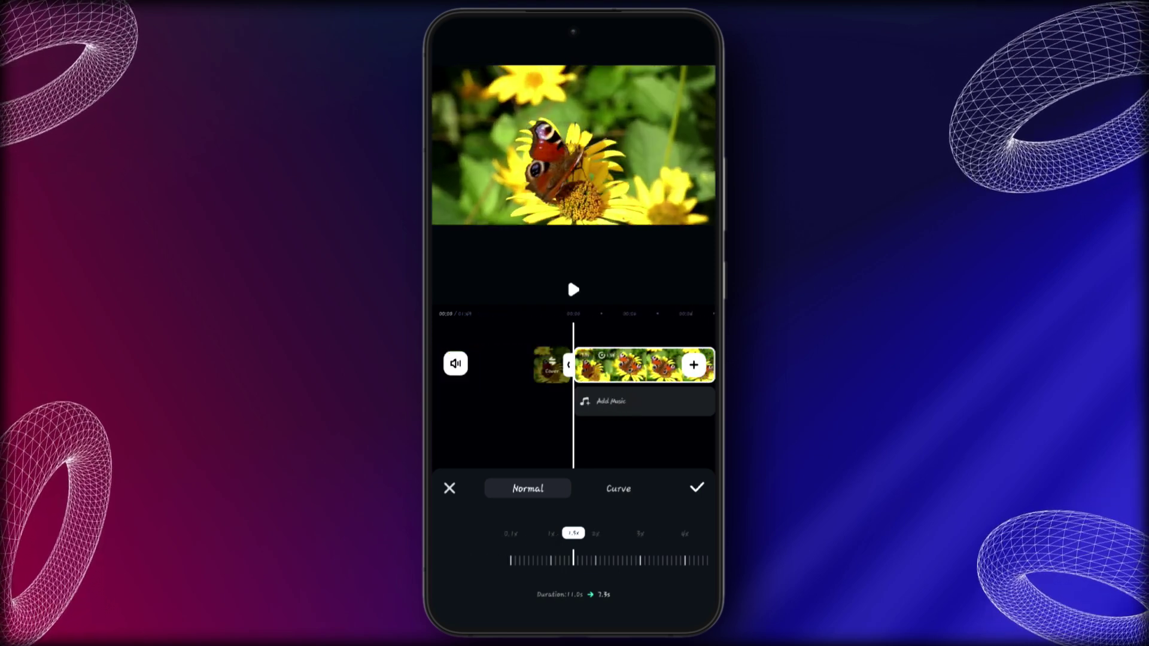
left_click(696, 487)
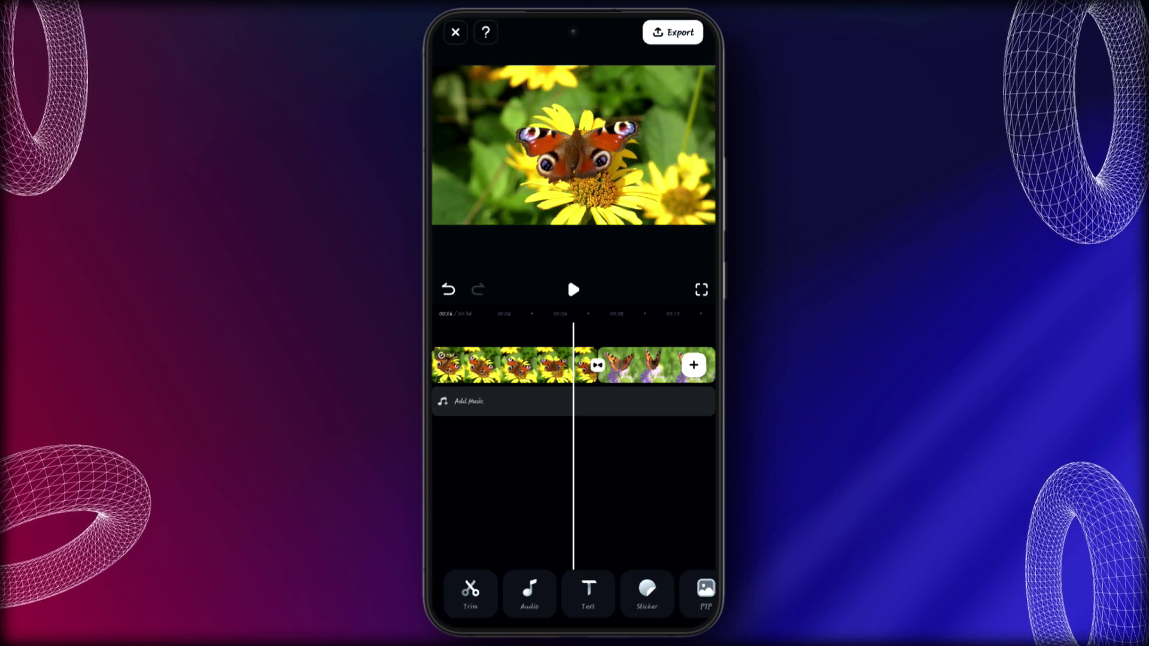
Apply the Fast Bounce transition from the Basic category between the first two clips and preview it
left_click(597, 365)
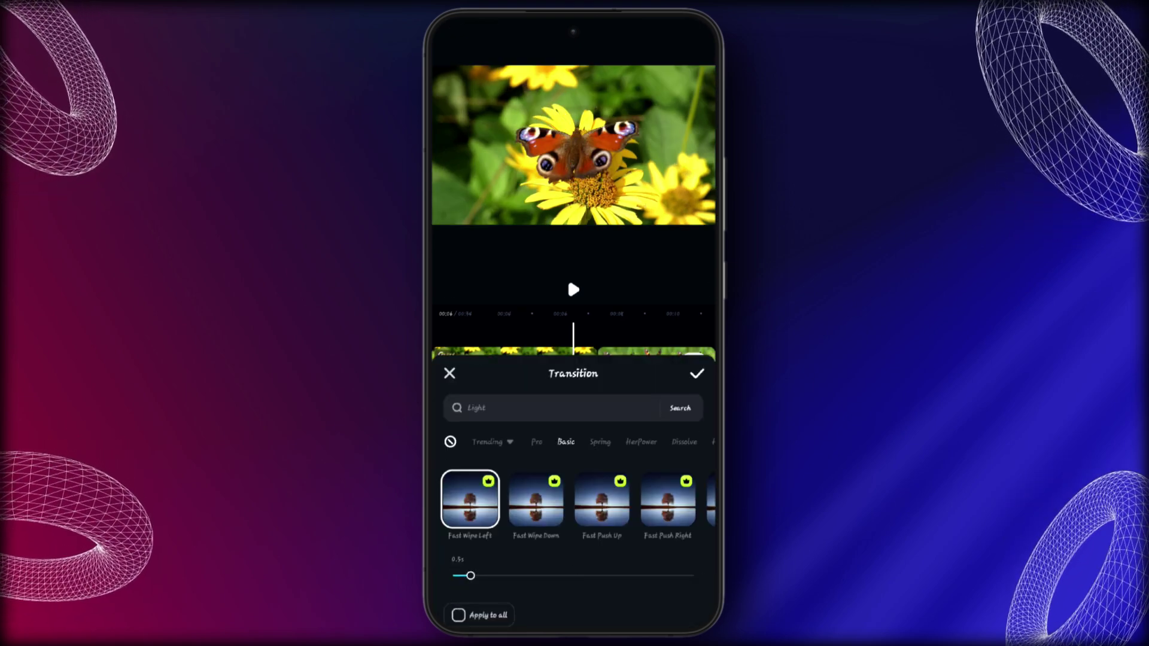
left_click(536, 443)
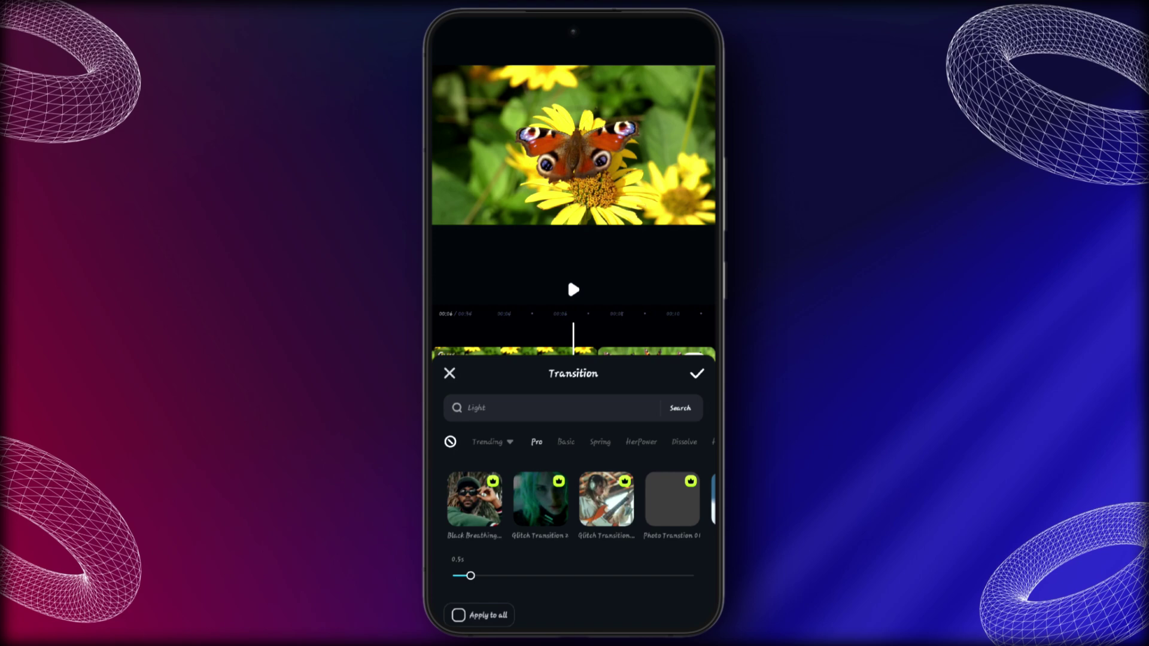
left_click_drag(674, 499, 467, 499)
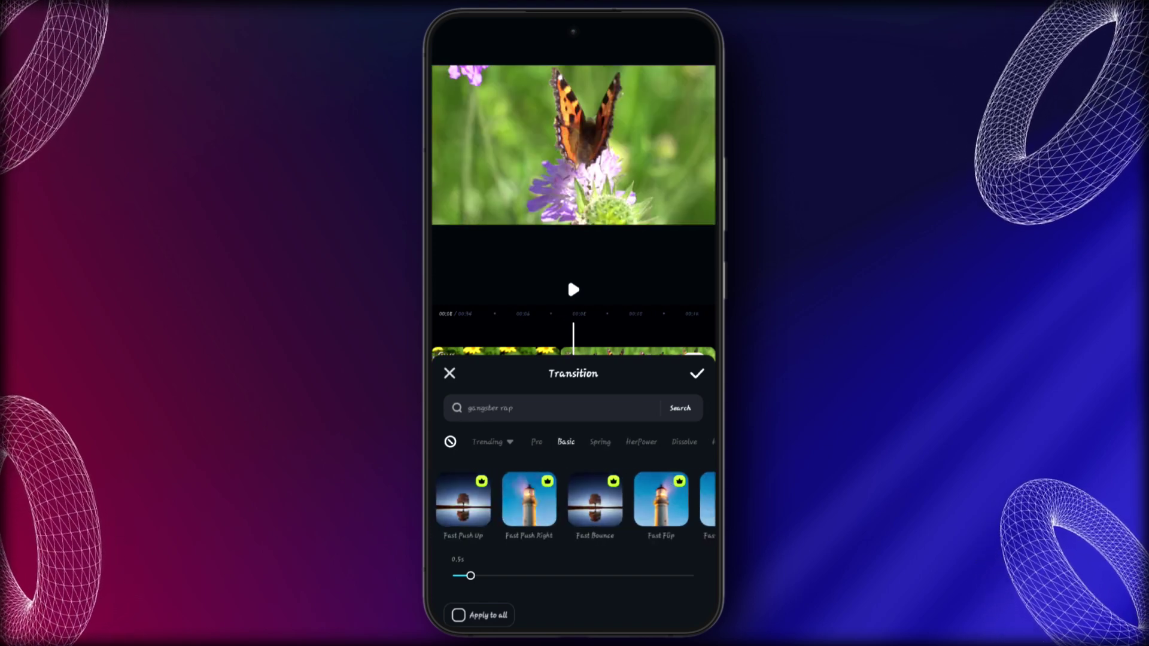
left_click(594, 500)
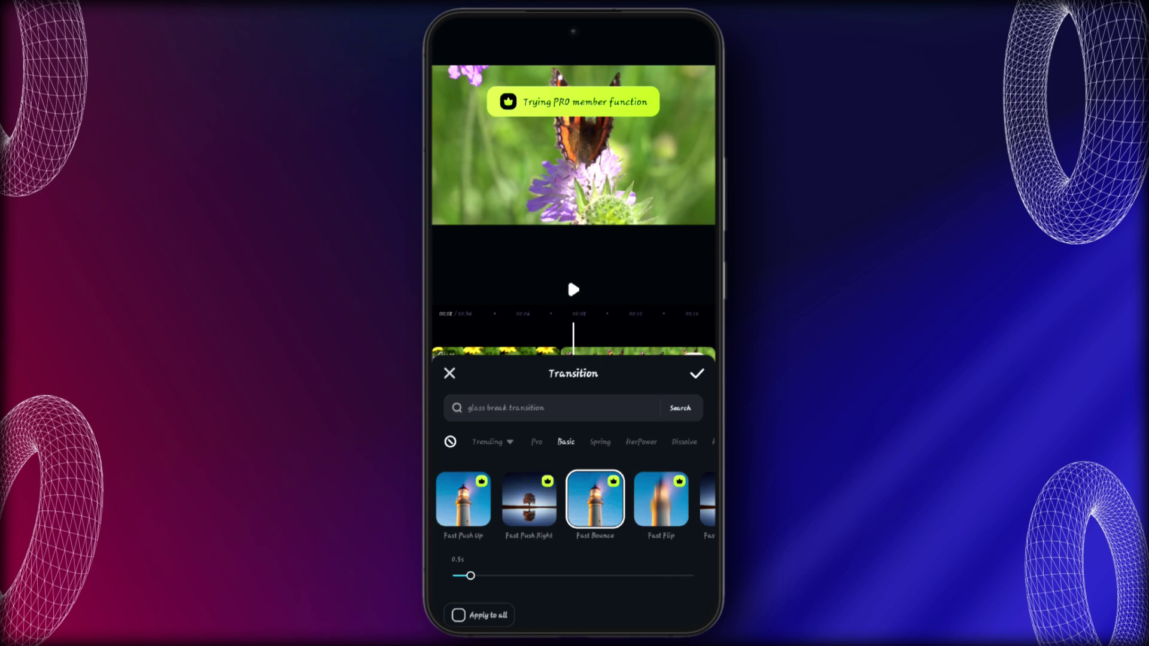
left_click(697, 374)
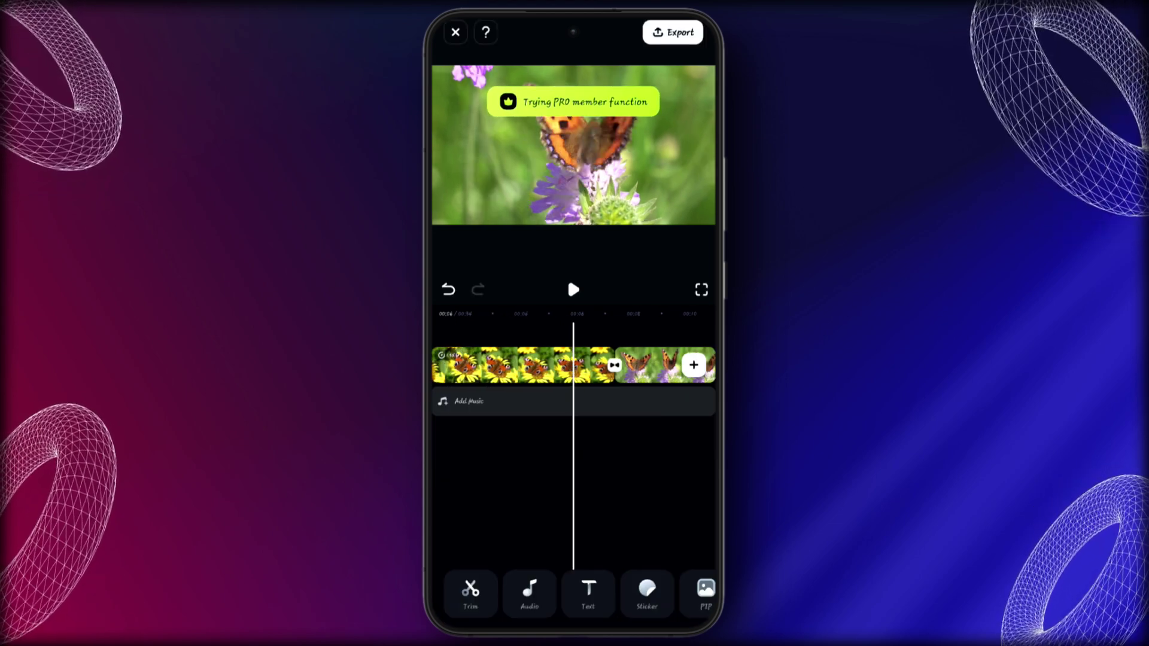
left_click(572, 289)
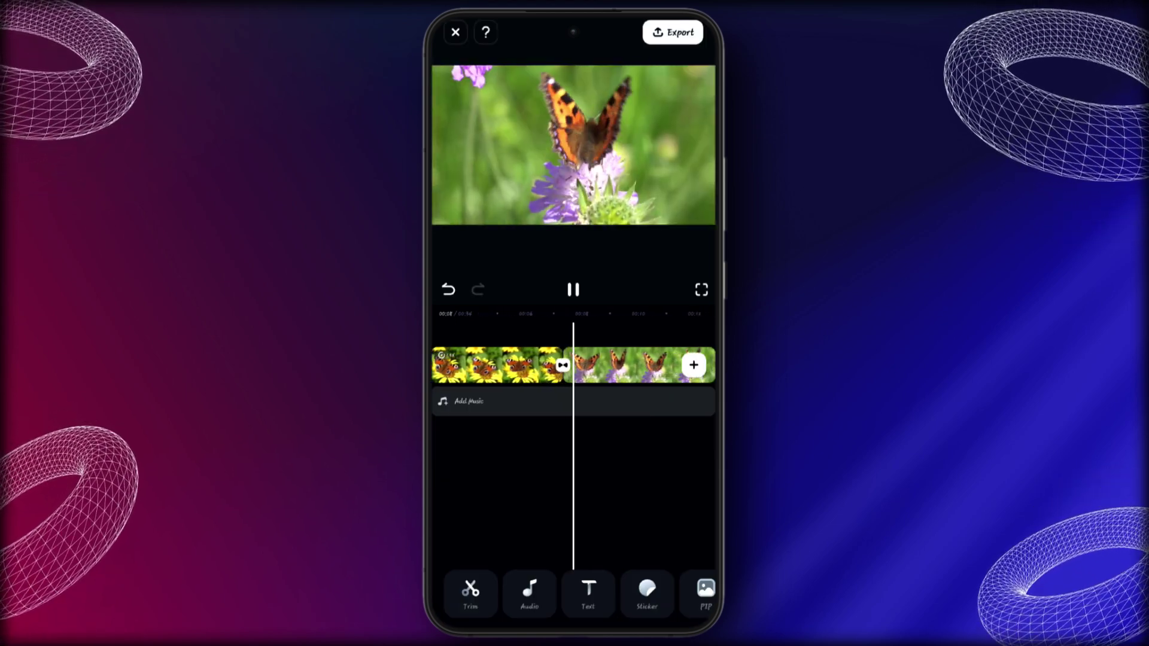
left_click(573, 289)
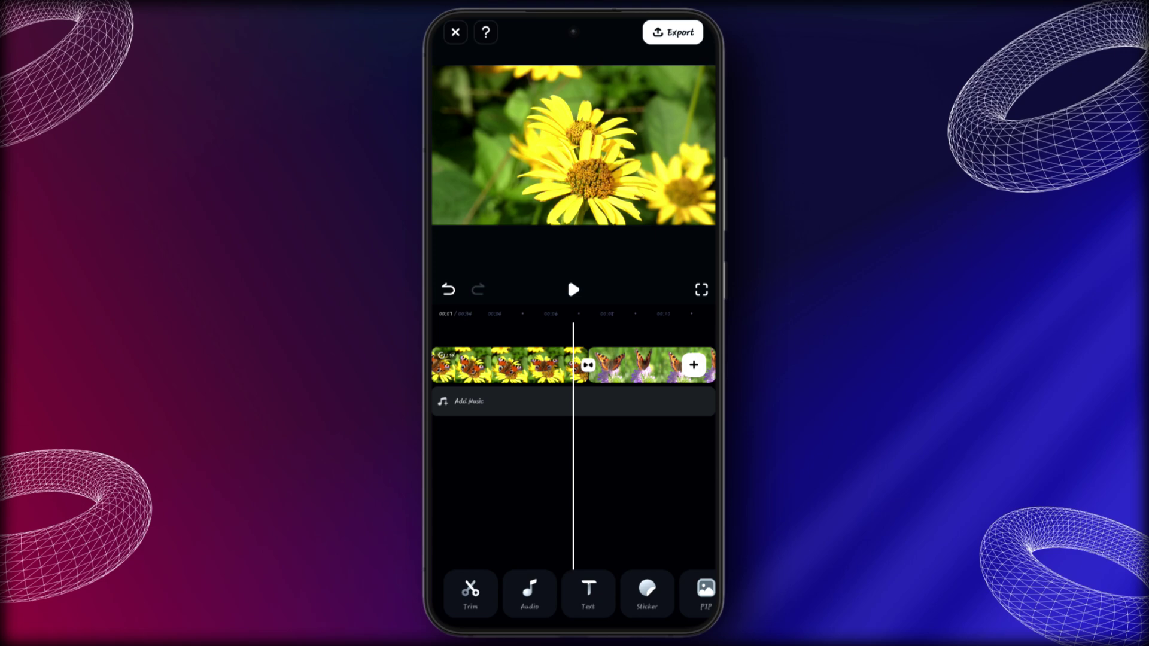
scroll(573, 365, "left", 3)
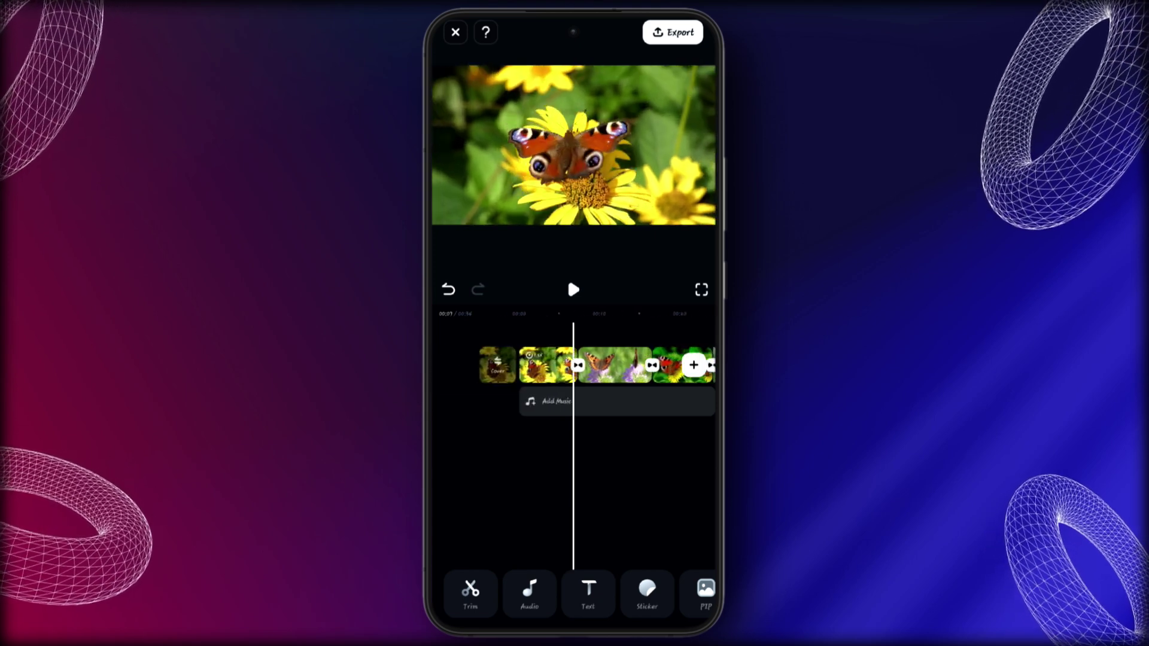
scroll(573, 364, "left", 2)
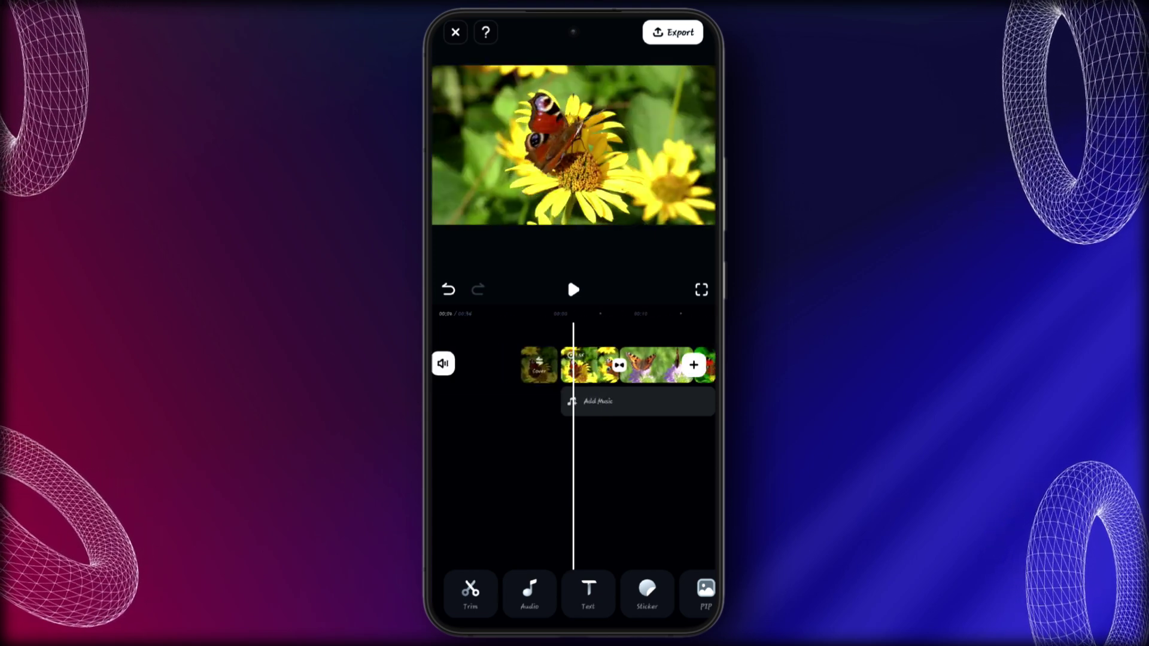
scroll(573, 364, "left", 1)
scroll(575, 592, "right", 2)
scroll(575, 593, "right", 3)
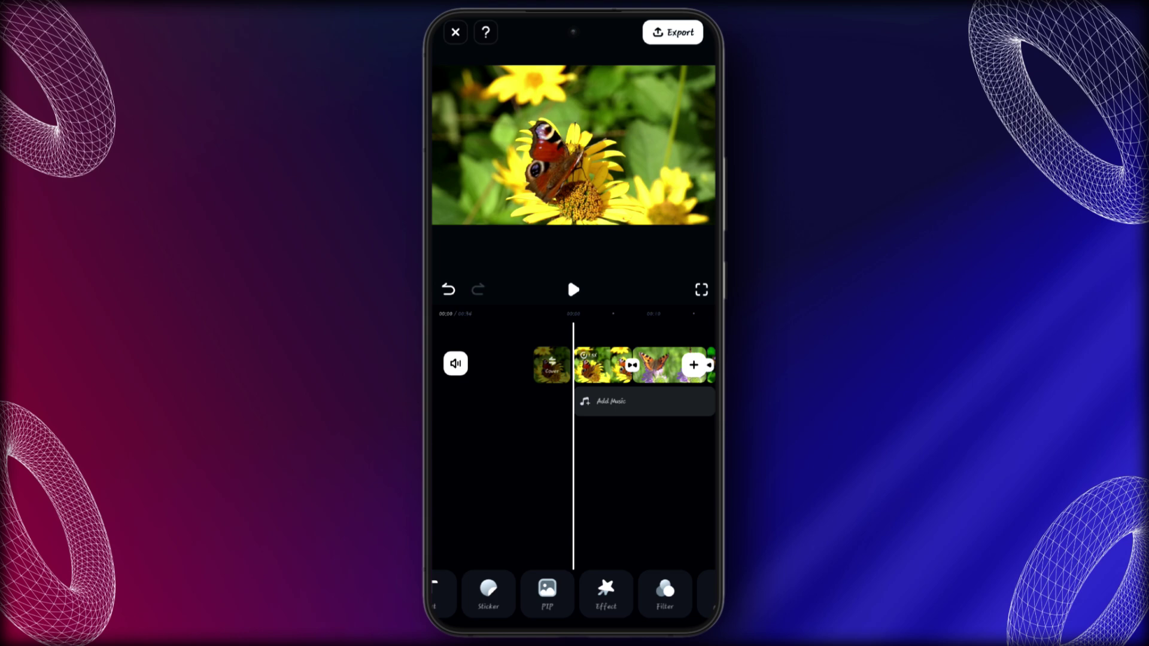
scroll(574, 593, "right", 2)
Raise the Exposure in the Adjust panel to brighten the butterfly video
left_click(614, 593)
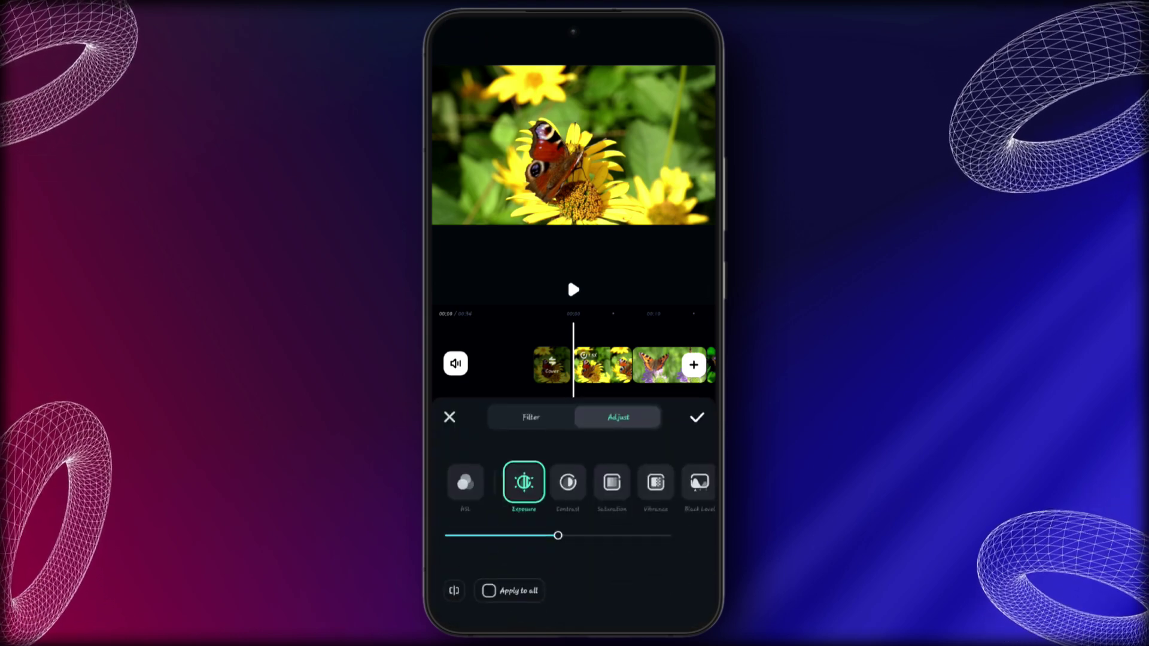
mouse_move(558, 535)
left_mouse_down()
mouse_move(542, 535)
mouse_move(564, 536)
mouse_move(553, 535)
left_mouse_up()
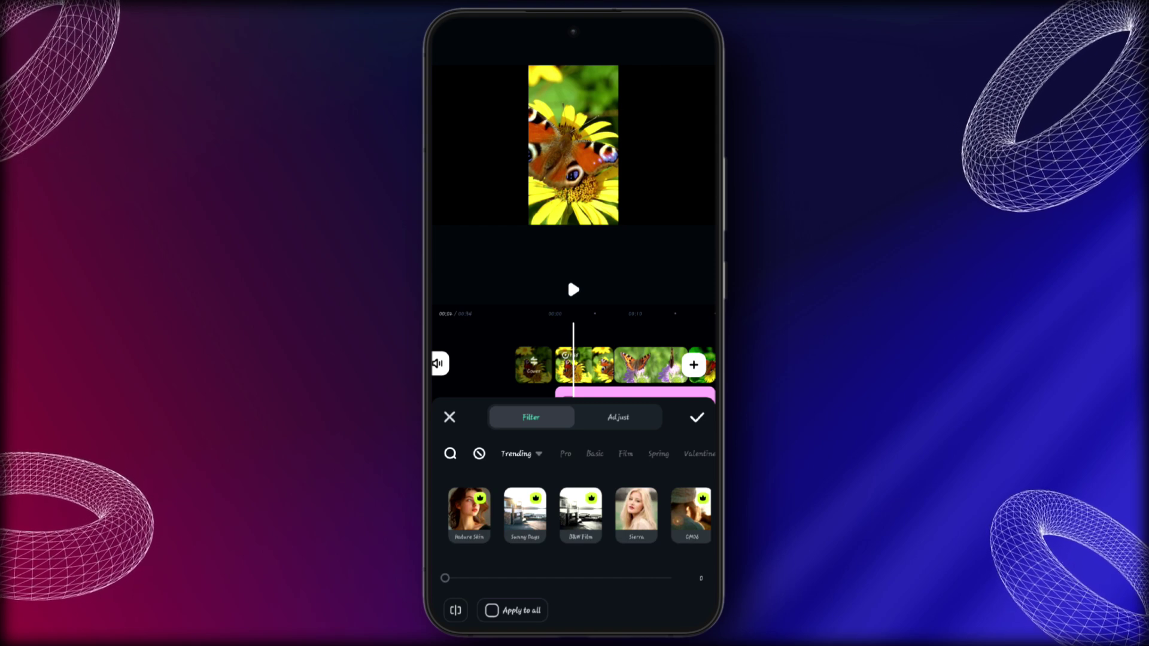
Apply the 1977 filter from the Basic presets, confirm it, and return to the main tools
left_click(595, 454)
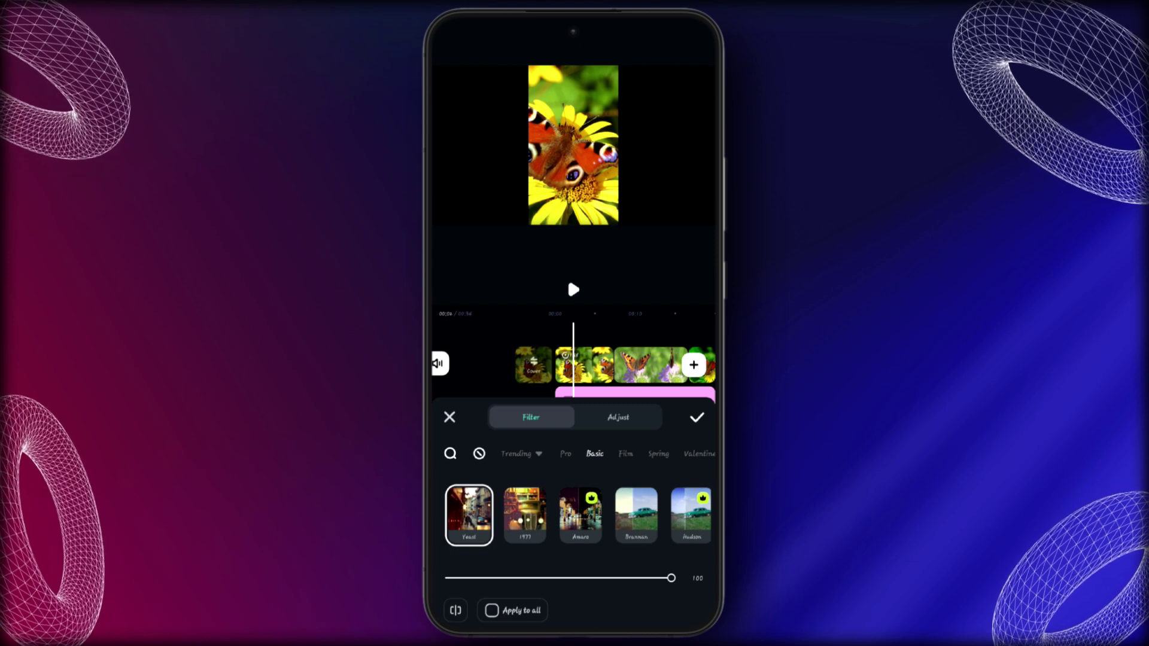
left_click(524, 516)
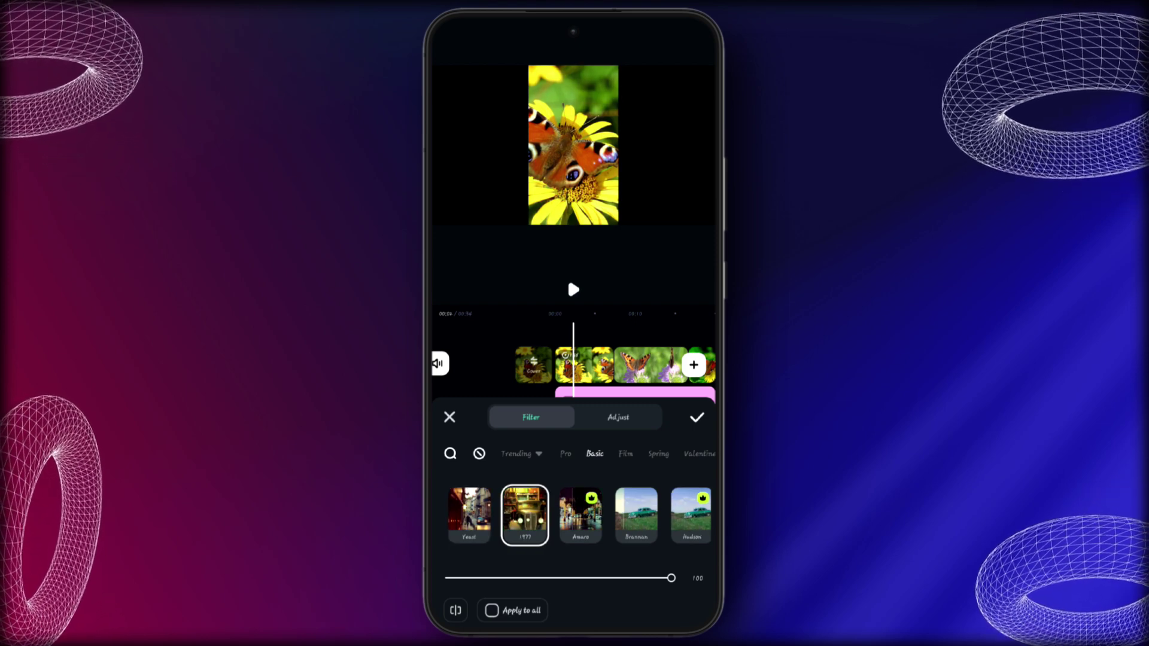
left_click(573, 289)
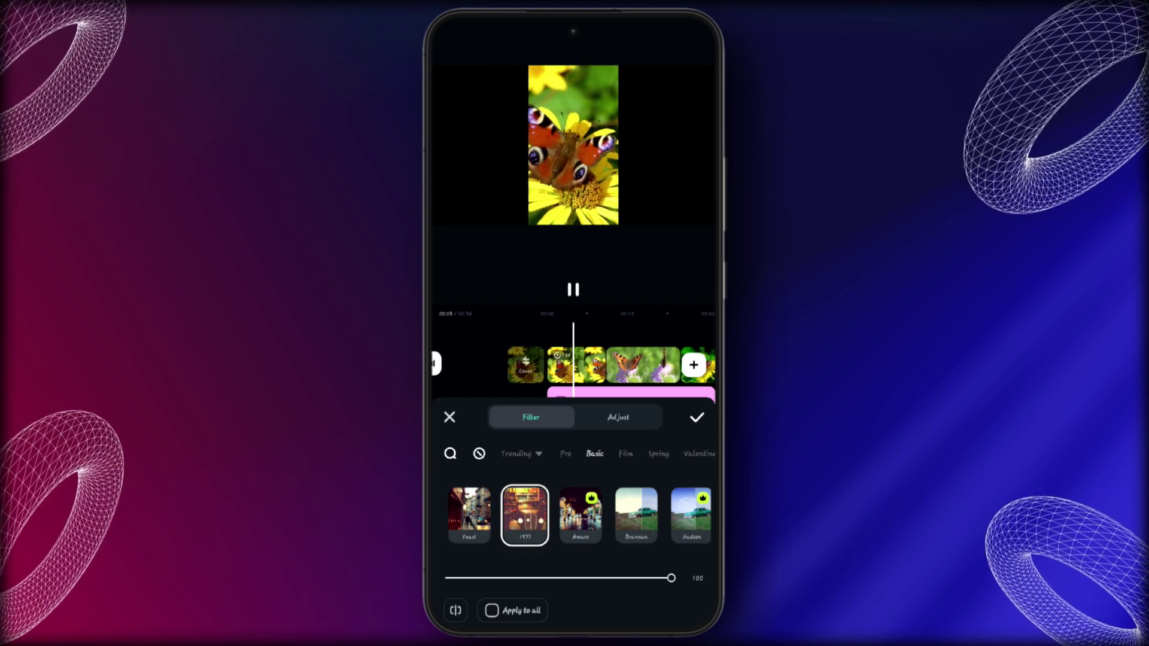
left_click(573, 289)
left_click(450, 417)
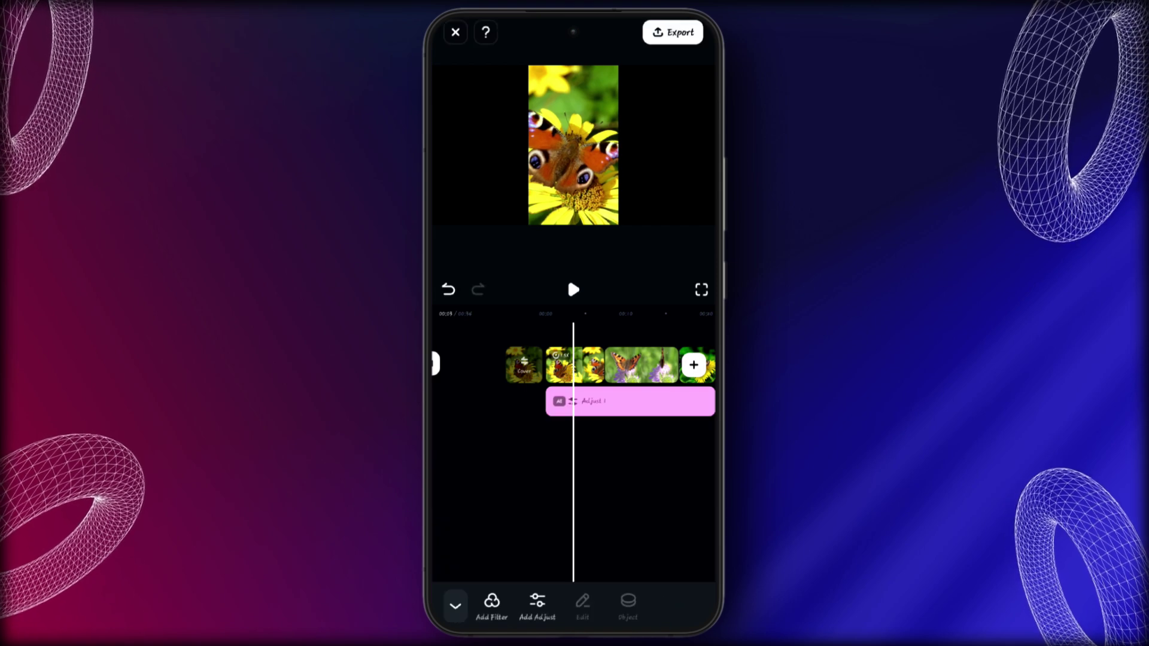
left_click(455, 605)
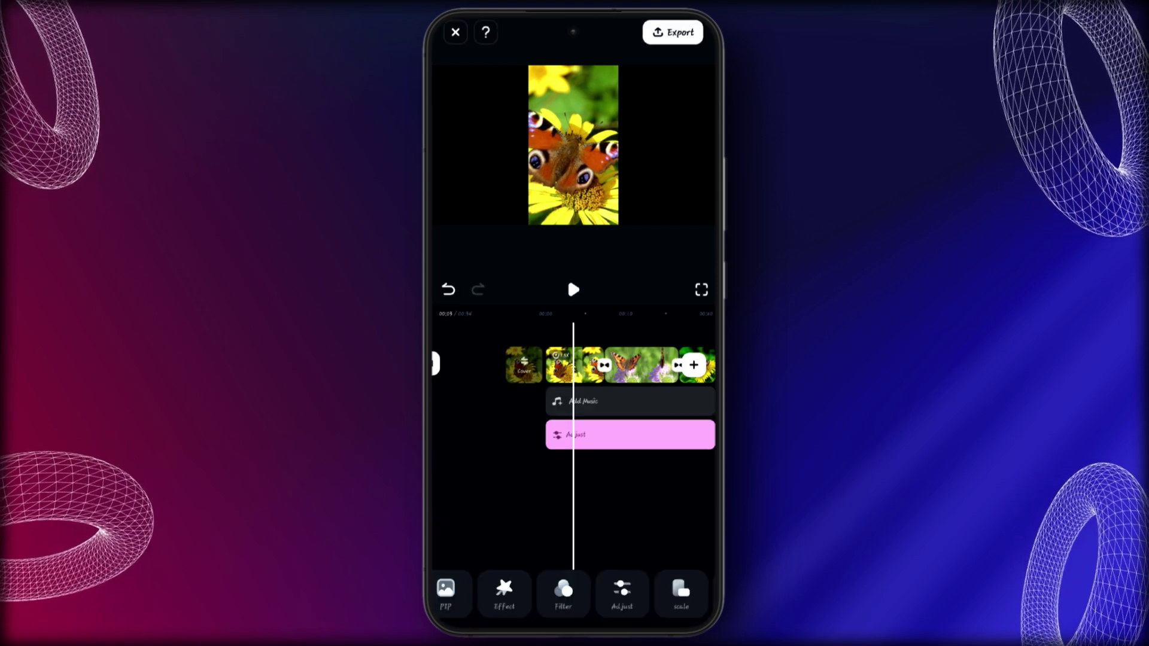
left_click_drag(682, 593, 467, 593)
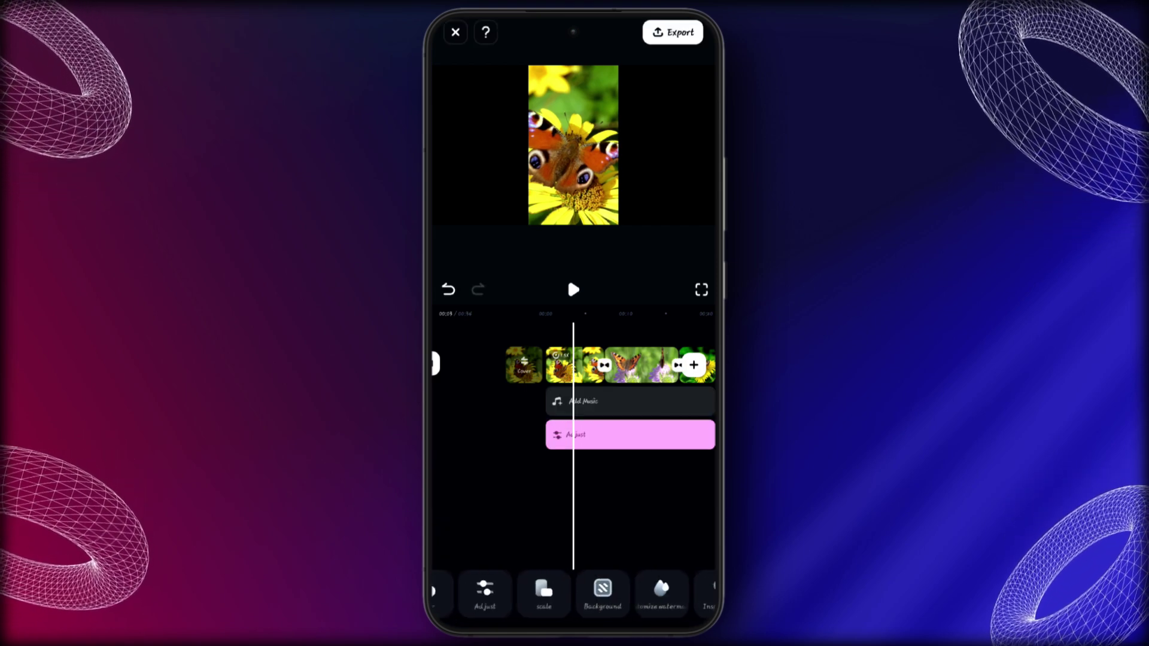